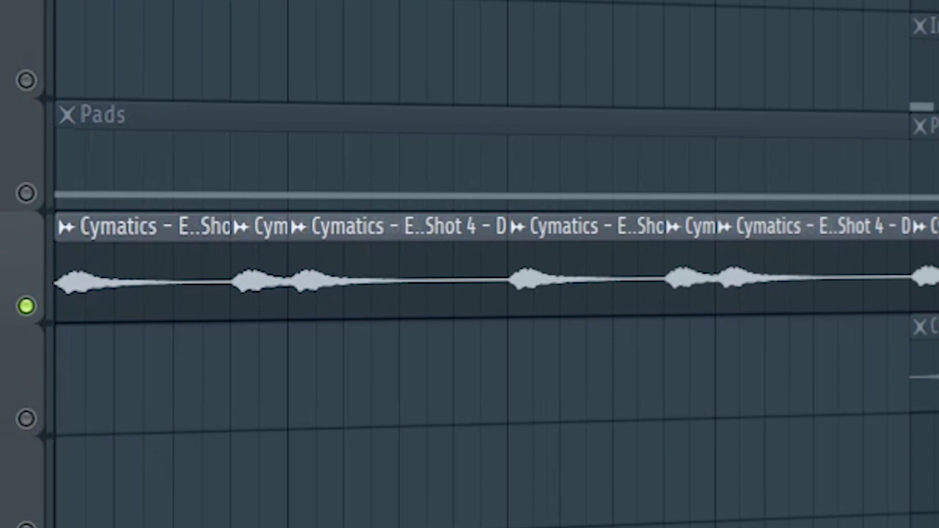
- Play the intro from the song start to hear the Cymatics one-shot percussion track
{"action": "key", "text": "space"}
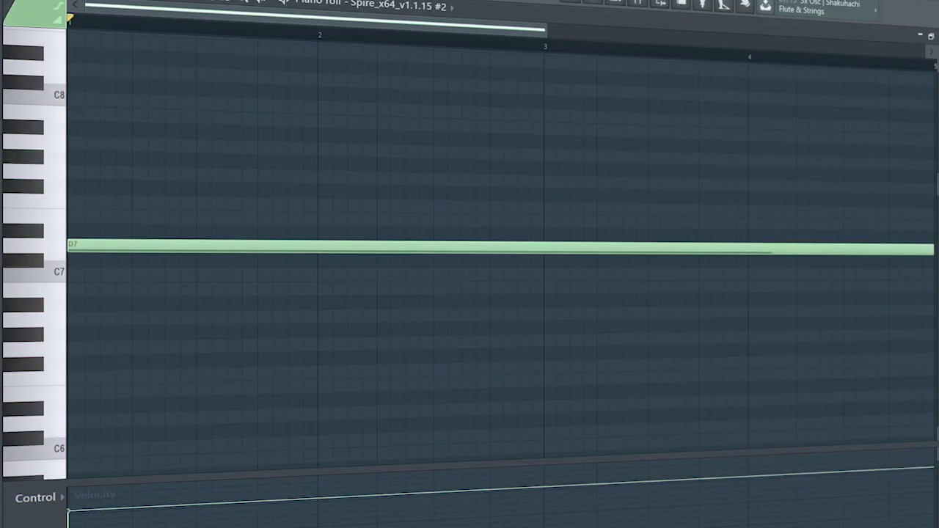
- Audition the held D7 Spire pad note, then the intro section with the shaker loop
{"action": "key", "text": "space"}
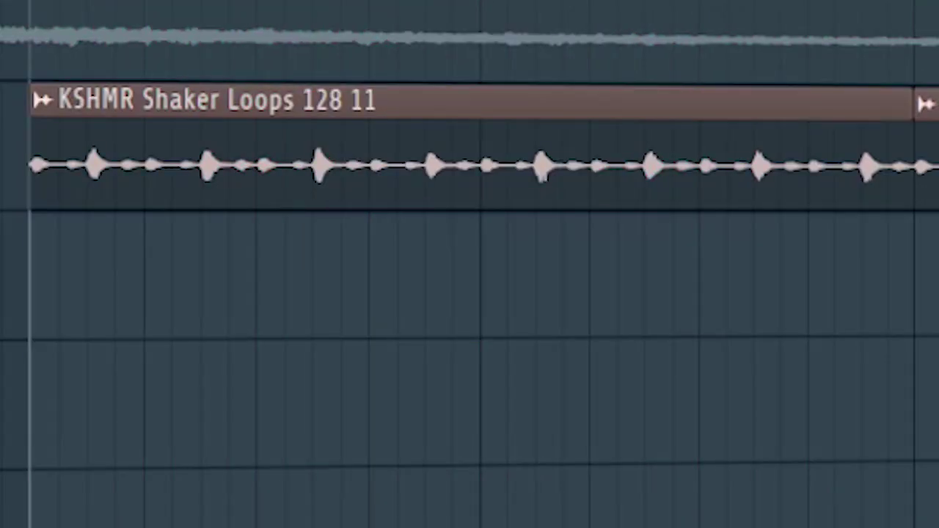
{"action": "key", "text": "space"}
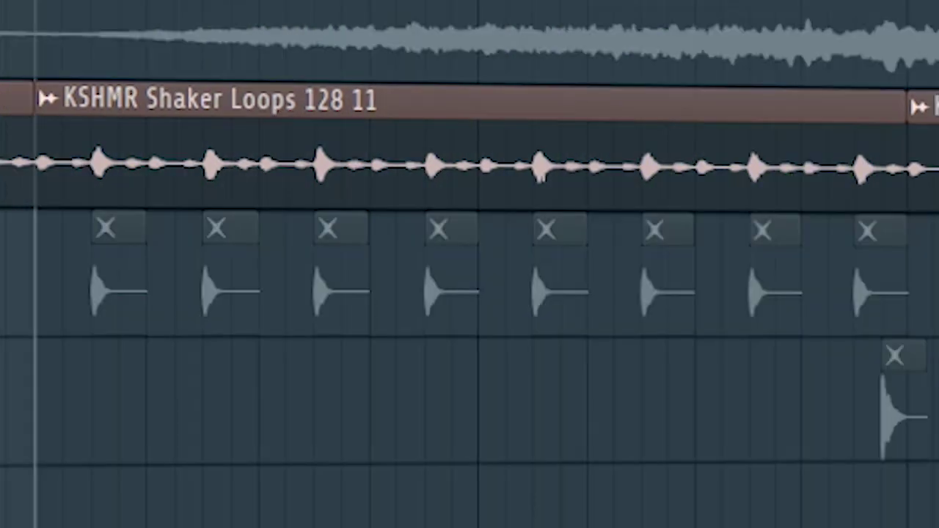
- Play the intro from the start through the shaker and kick section
{"action": "key", "text": "space"}
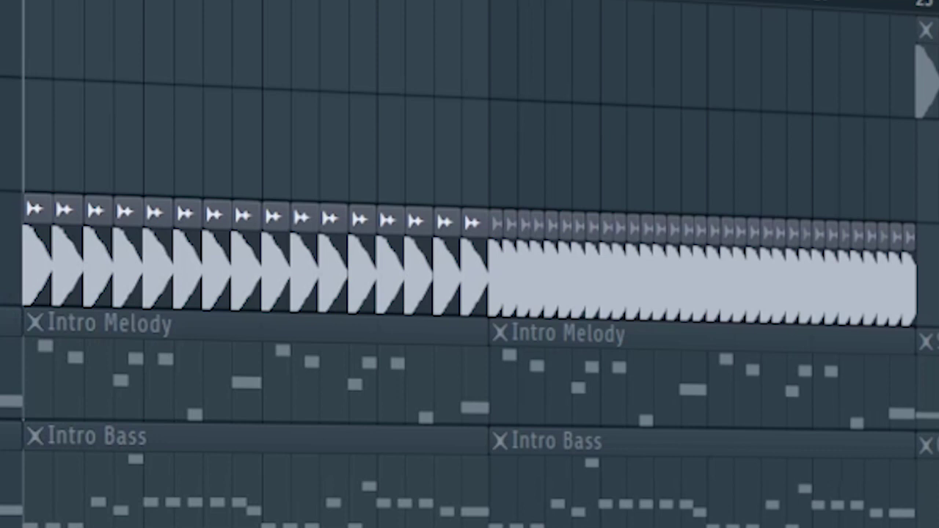
- Play back the bar 17–24 build-up with the Track 3 kick roll and Long Sweep 11
{"action": "key", "text": "space"}
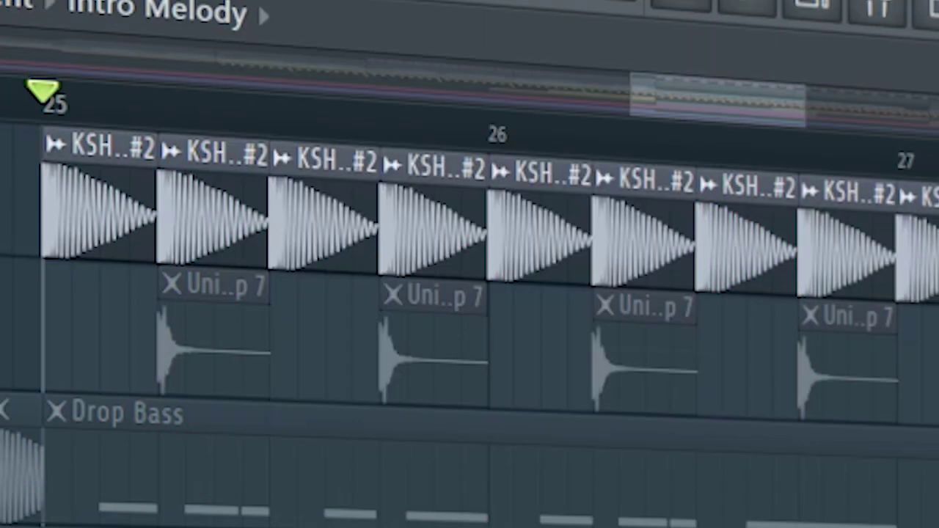
- Replay the bar 25 drop after unmuting the KSHMR shaker loop and the bottom row of hits
{"action": "key", "text": "space"}
{"action": "key", "text": "space"}
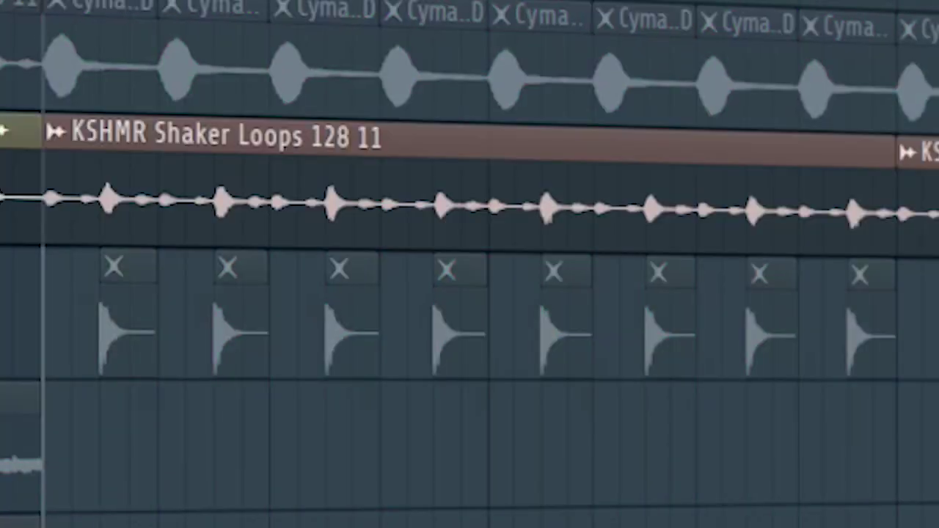
{"action": "key", "text": "space"}
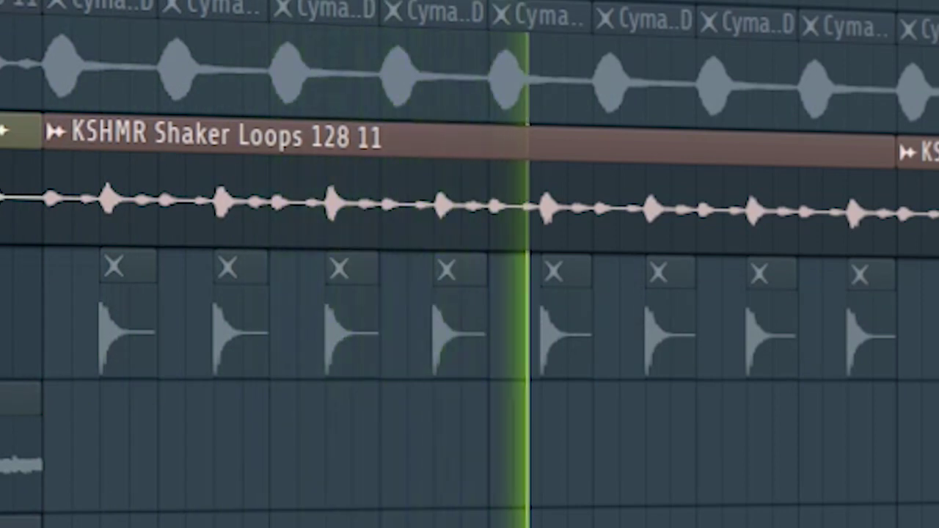
{"action": "key", "text": "space"}
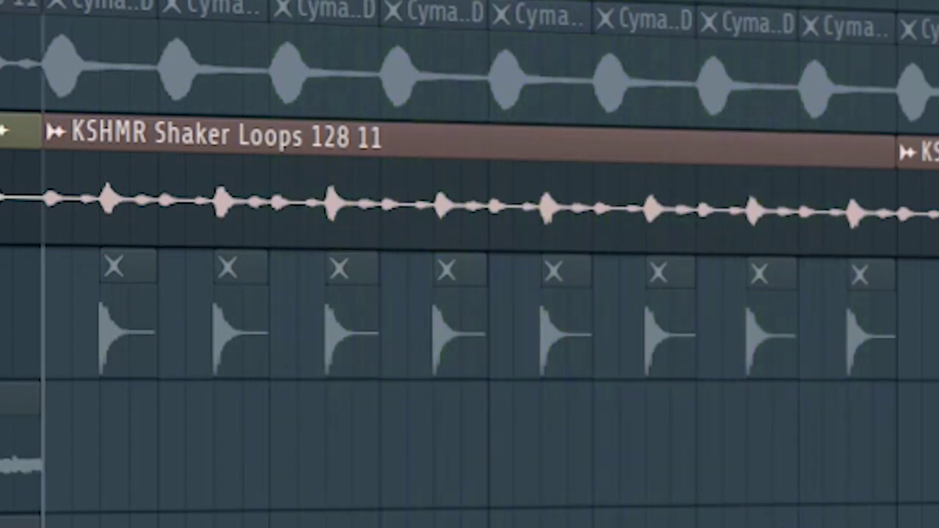
{"action": "key", "text": "space"}
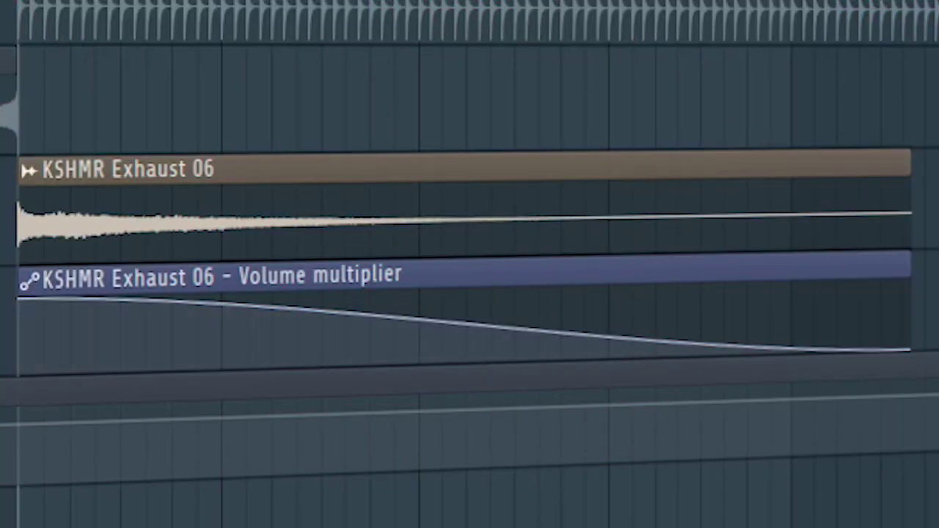
{"action": "key", "text": "space"}
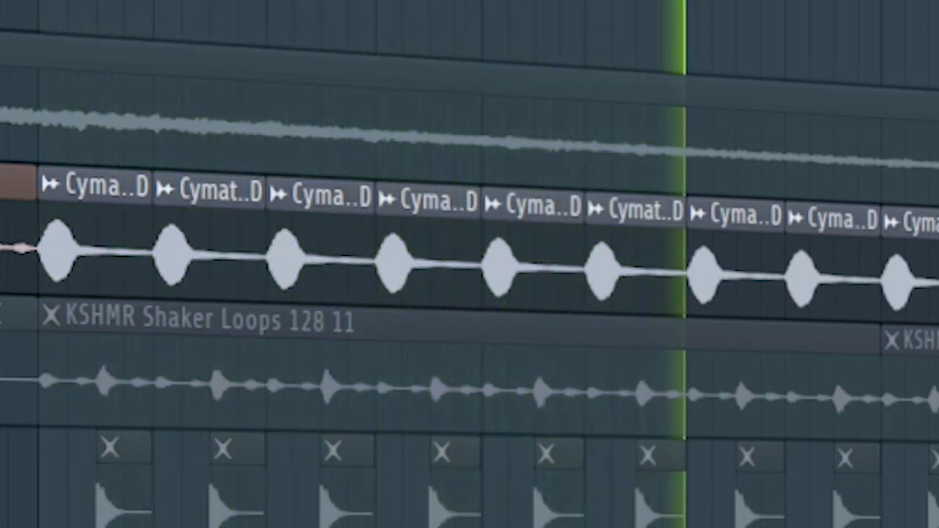
- Audition the repeated D4/F4 Spire pattern and the 3x Osc sub bass notes starting on D3
{"action": "key", "text": "space"}
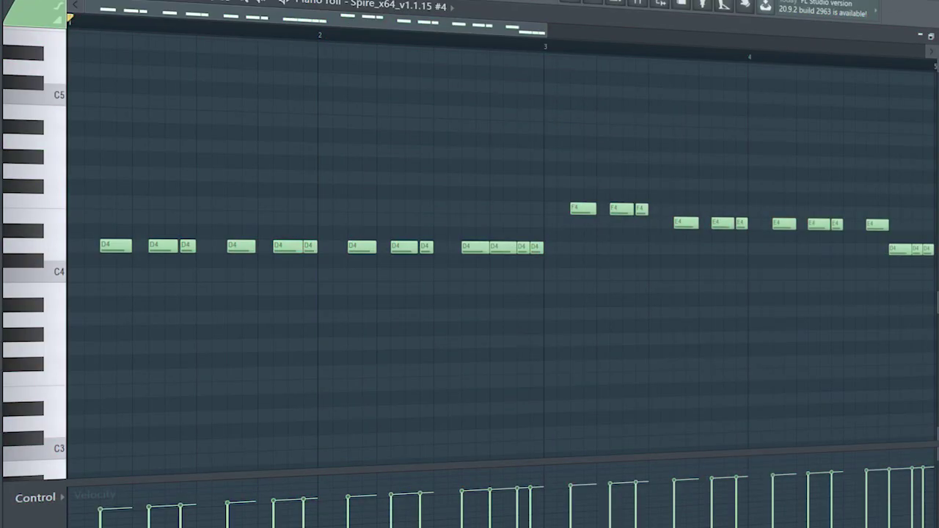
{"action": "key", "text": "space"}
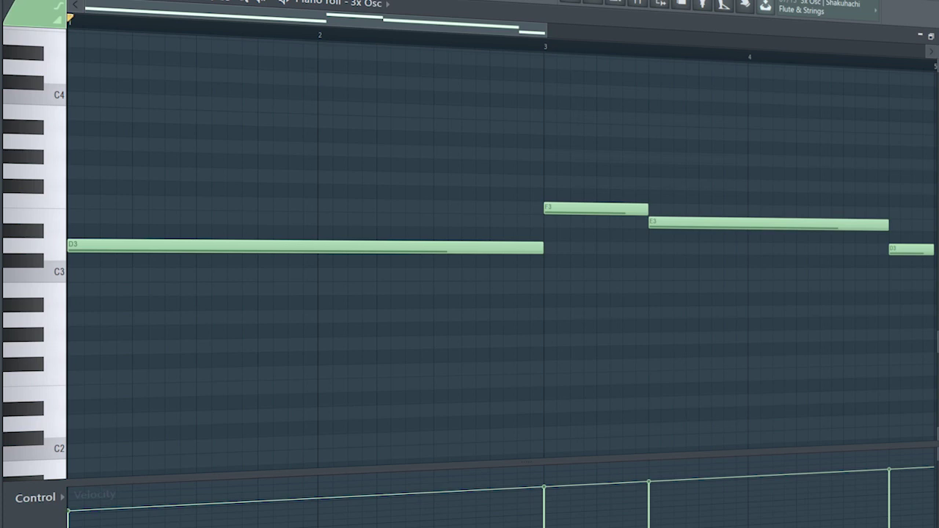
{"action": "key", "text": "space"}
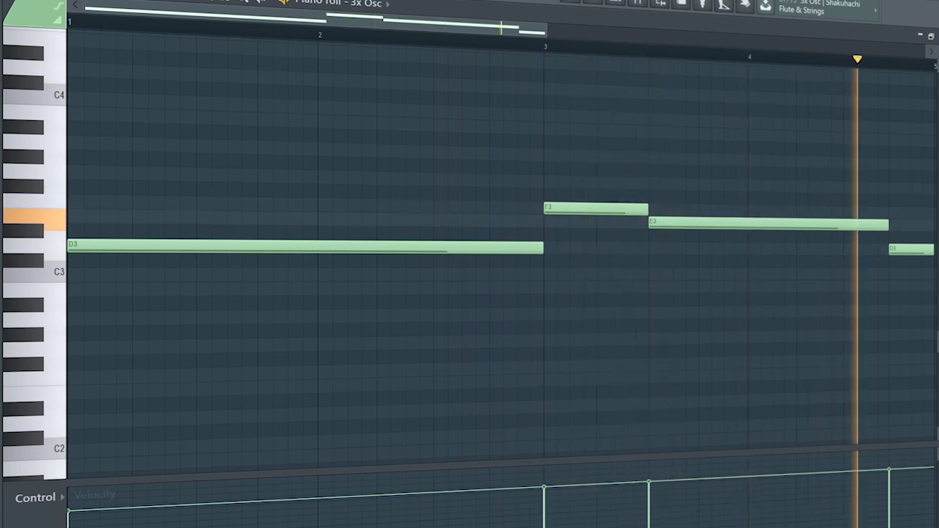
{"action": "key", "text": "space"}
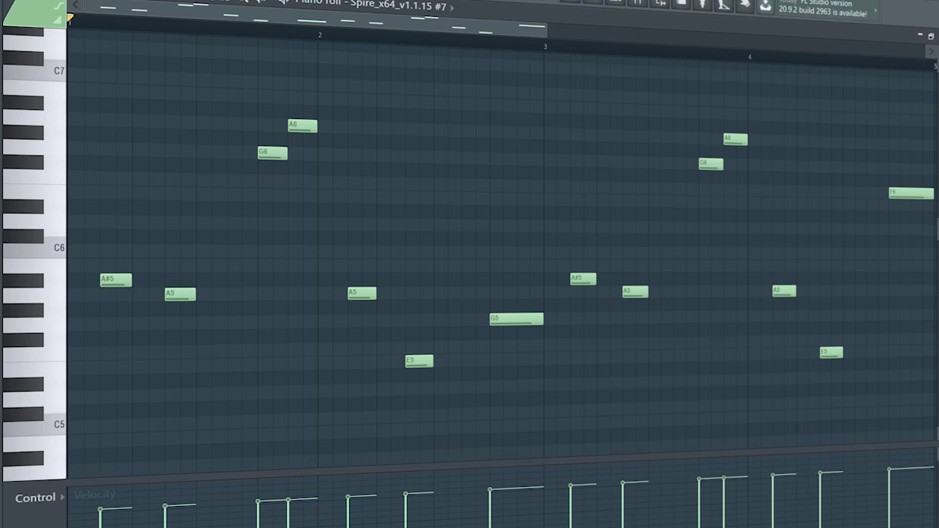
- Play the Spire #7 lead melody through its A#5, A5, G6 and A6 notes
{"action": "key", "text": "space"}
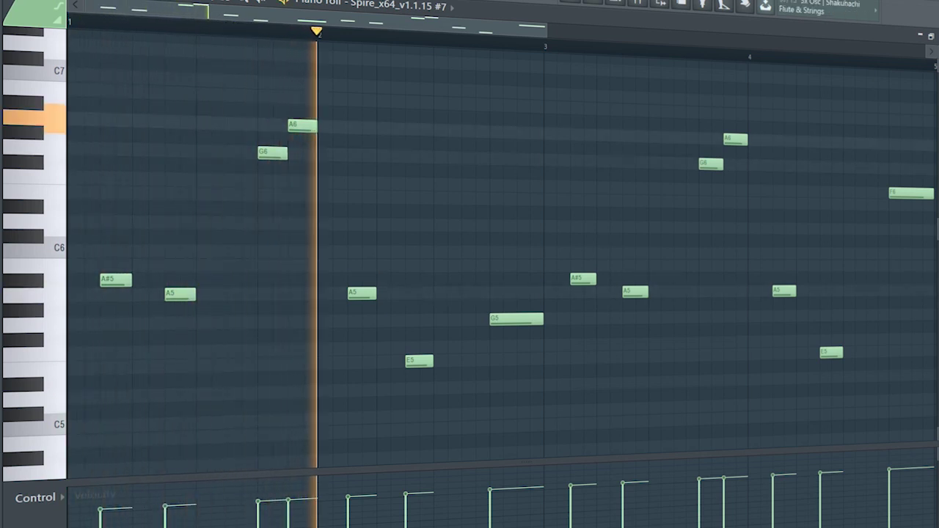